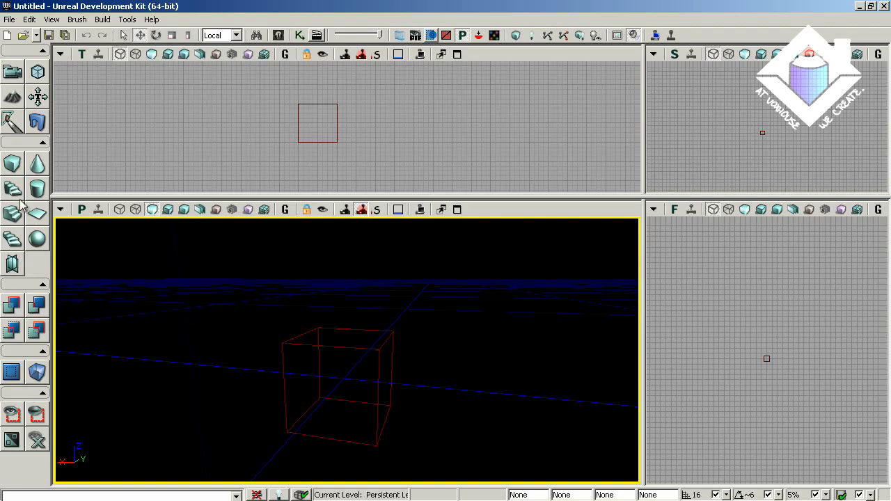
Step: Rebuild the selected builder brush as a 256-unit cube
click(322, 346)
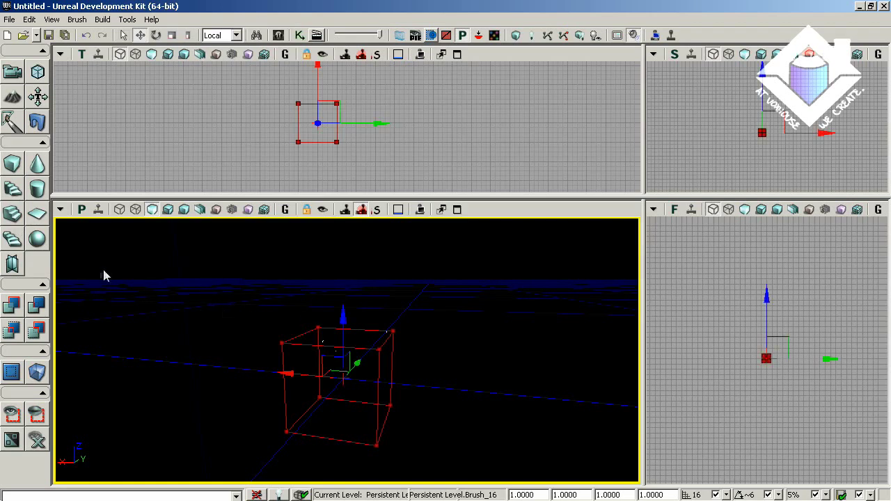
right_click(12, 165)
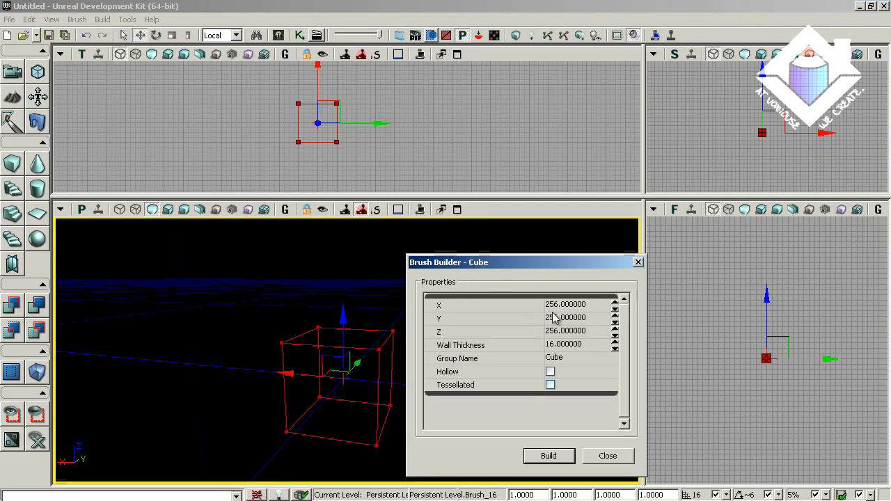
click(555, 462)
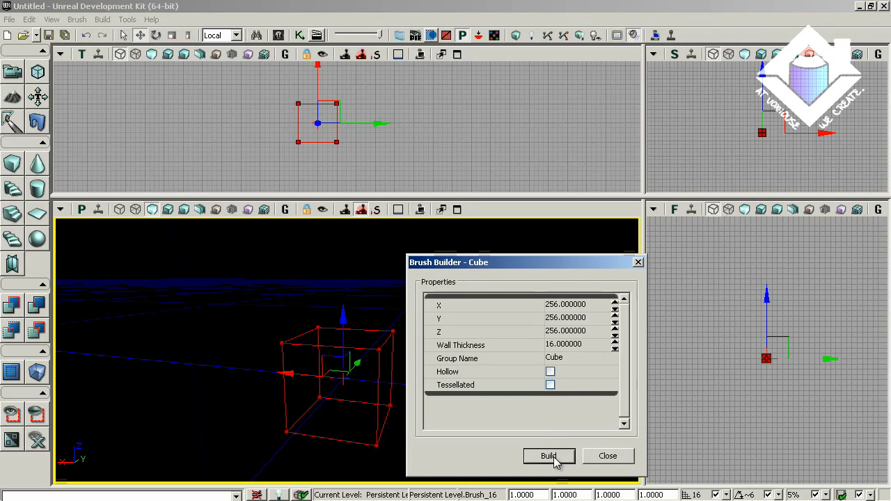
click(608, 457)
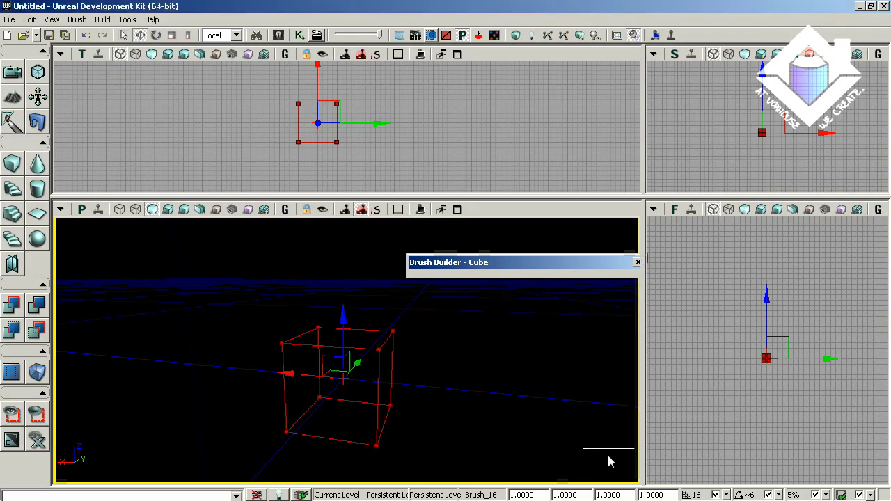
Step: CSG Add the cube brush as solid geometry and angle the view down onto it
click(11, 307)
scroll(408, 376, up, 5)
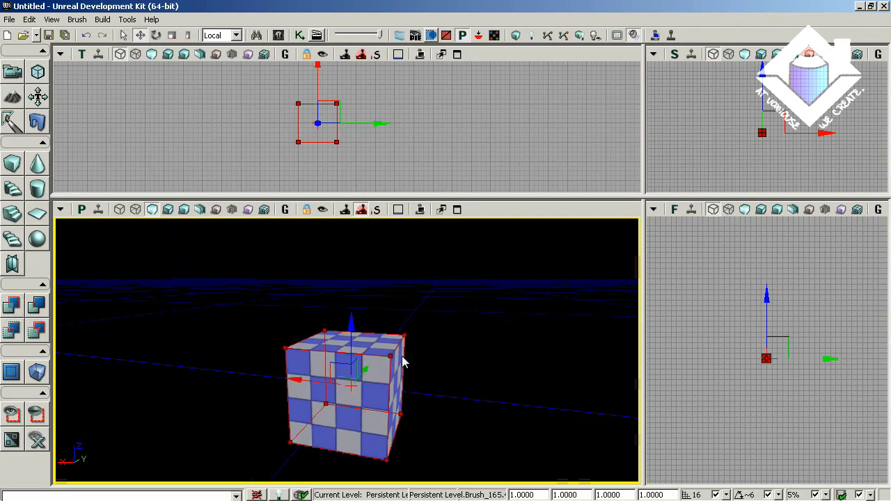
drag(422, 222, 407, 282)
mouse_move(406, 282)
right_down()
mouse_move(401, 264)
mouse_move(410, 292)
mouse_move(405, 275)
right_up()
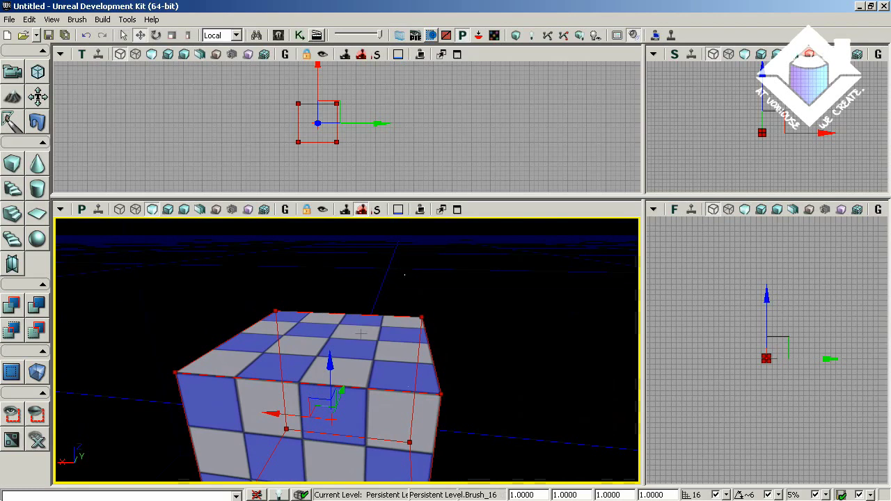
Step: Add a PlayerStart actor above the cube from the viewport's Add Actor menu
right_click(314, 341)
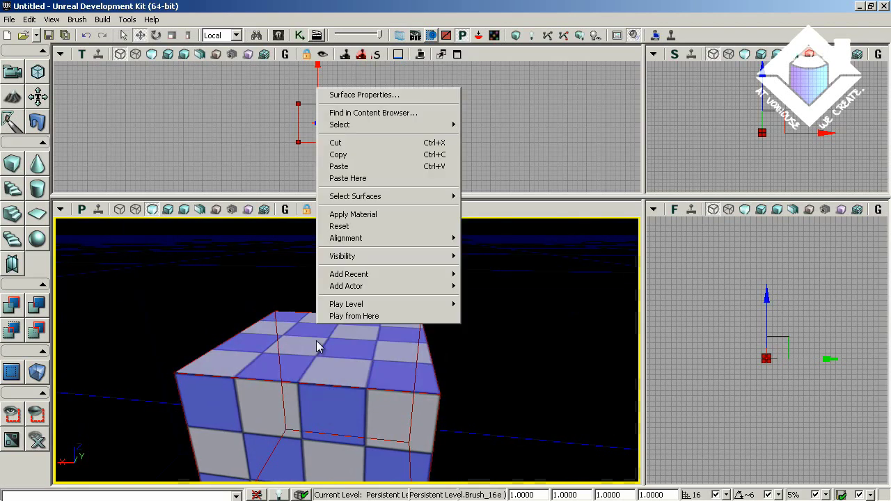
mouse_move(384, 291)
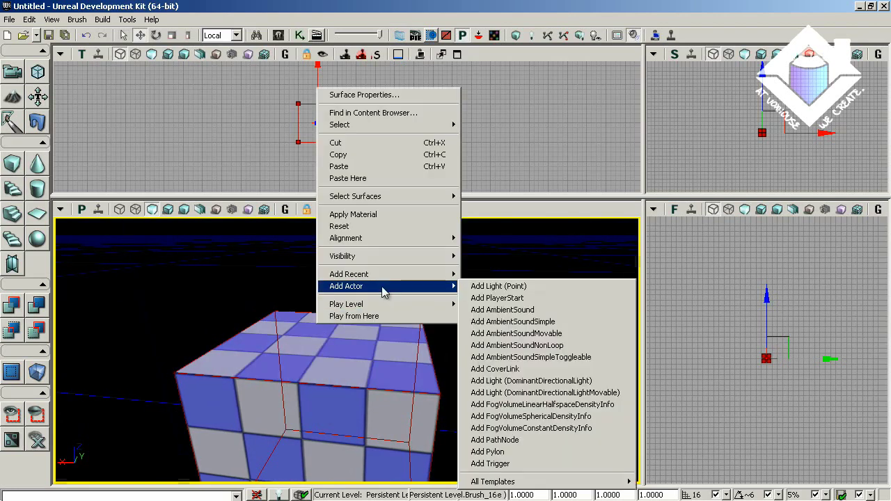
click(533, 299)
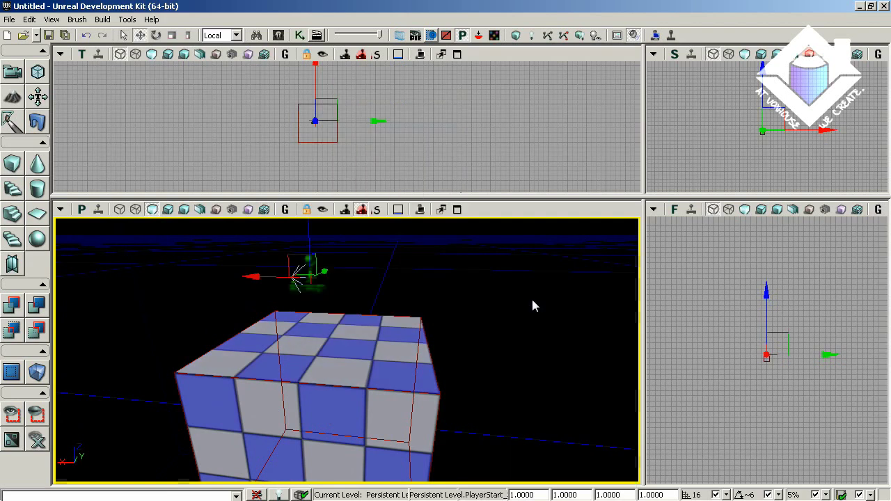
right_drag(376, 362, 376, 328)
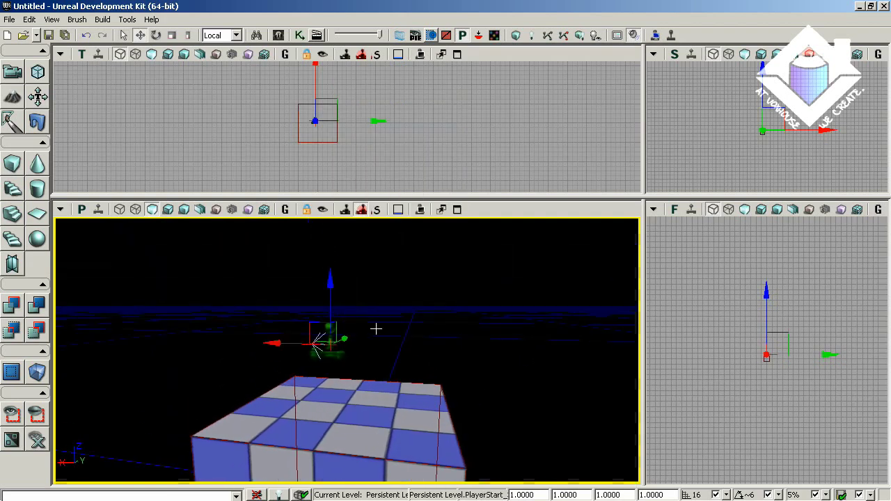
Step: Open UnrealKismet and add a New Event > Level Loaded node to the main sequence
click(299, 35)
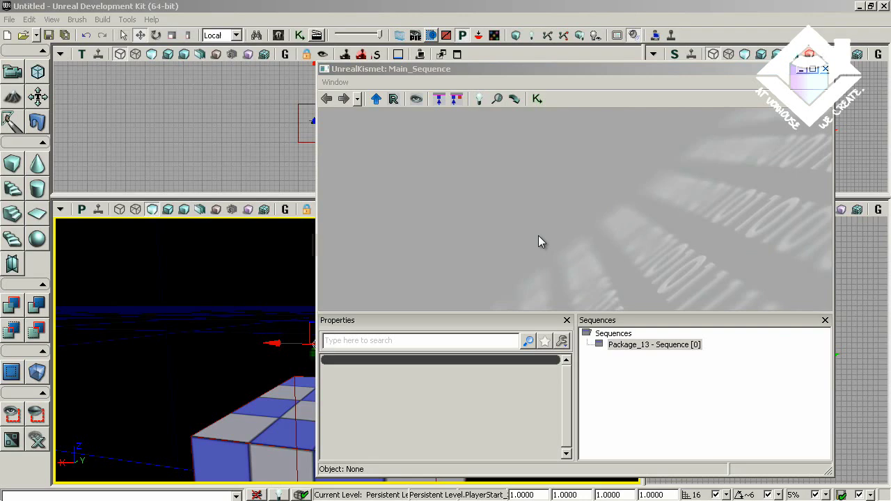
right_click(472, 201)
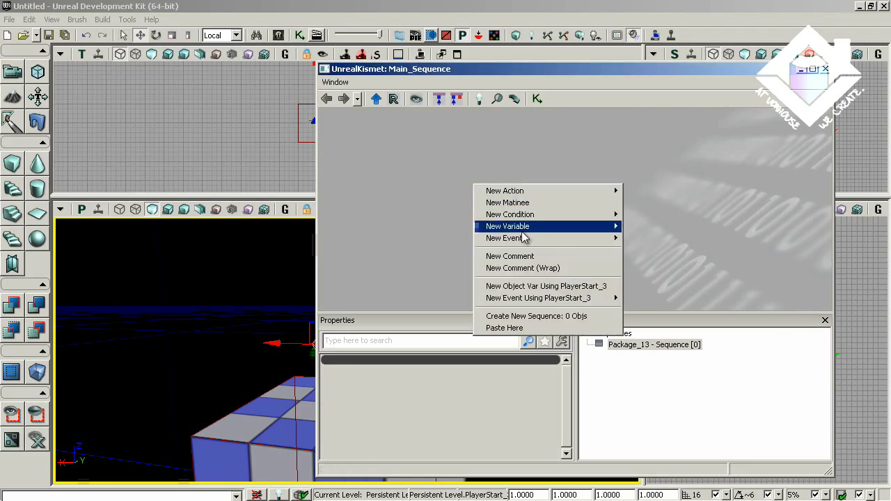
mouse_move(526, 238)
mouse_move(665, 287)
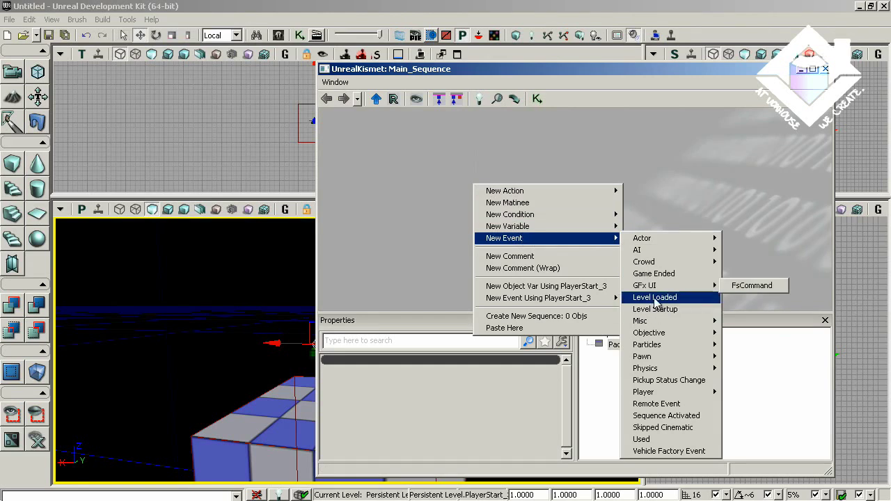
click(655, 299)
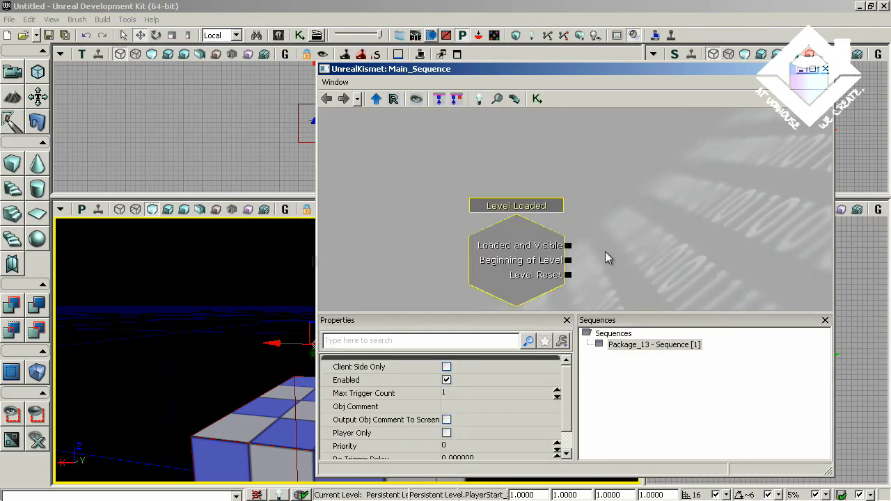
drag(605, 257, 528, 221)
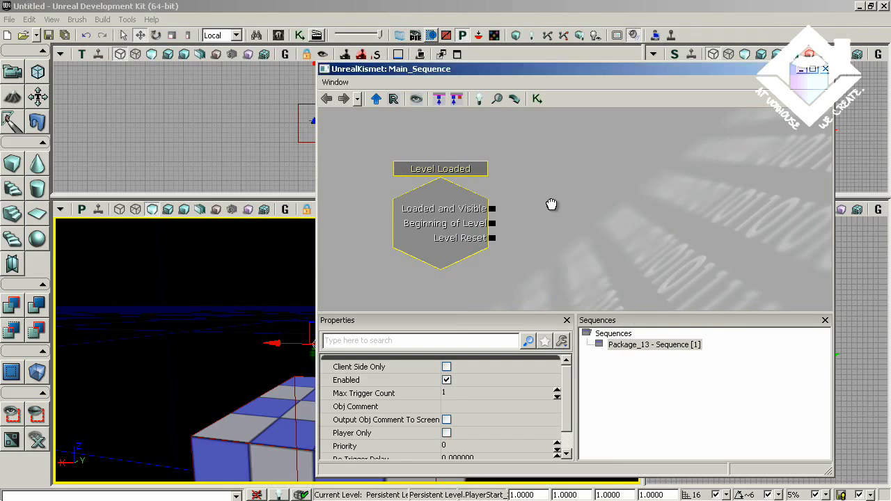
Step: Add a GFx UI > Open GFx Movie action and wire Loaded and Visible to its In input
right_click(575, 171)
mouse_move(639, 180)
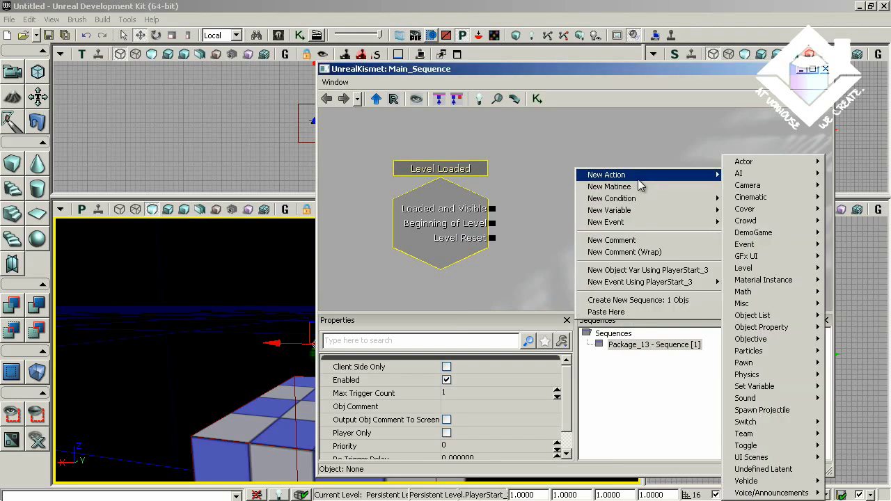
mouse_move(744, 259)
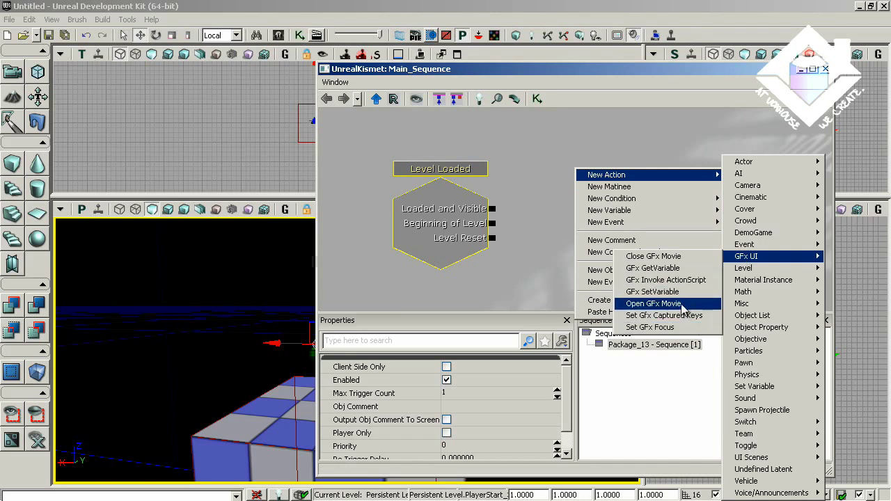
click(653, 304)
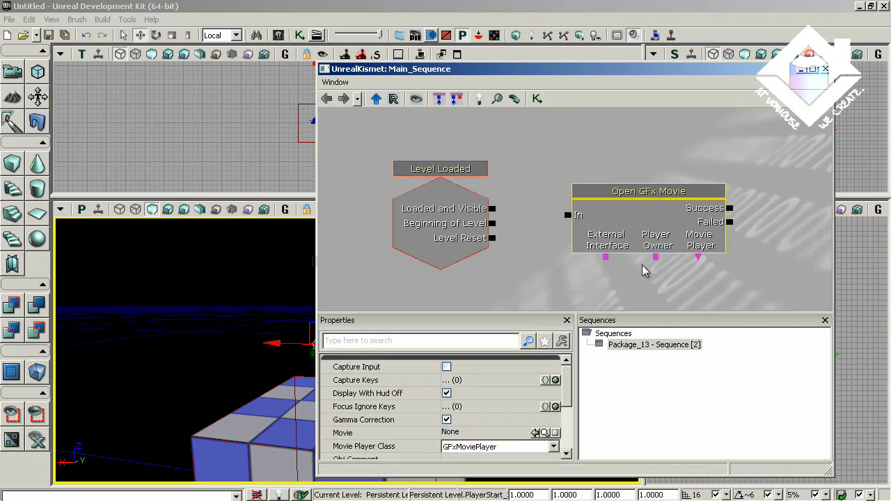
drag(568, 214, 490, 208)
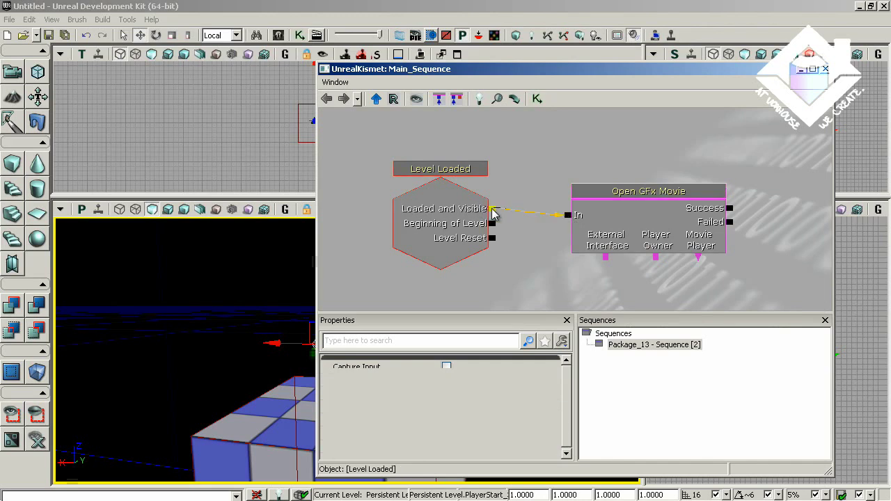
click(508, 230)
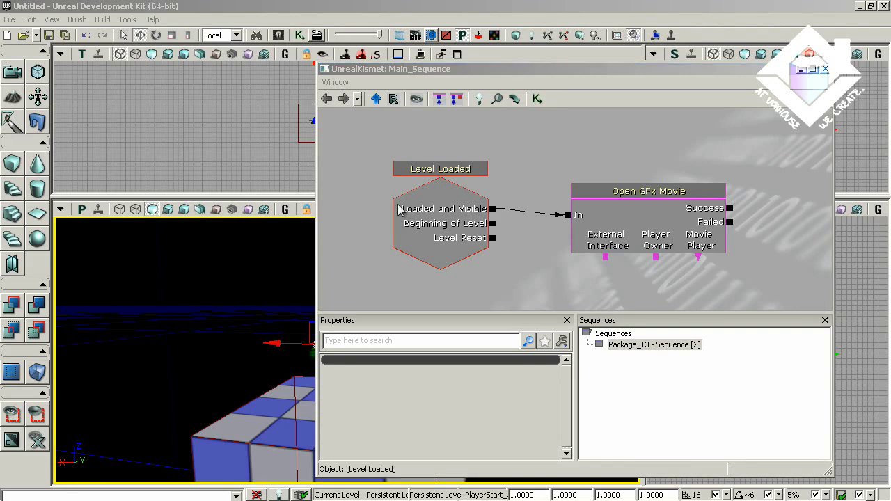
Step: Save the map over Vox_ScaleformSimpleMenu.udk, confirm the replace, and switch to Flash CS5
click(10, 19)
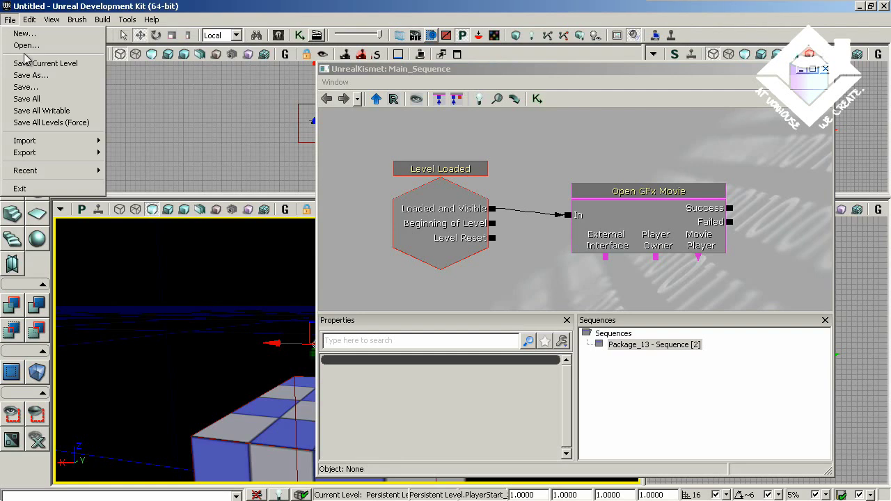
click(43, 75)
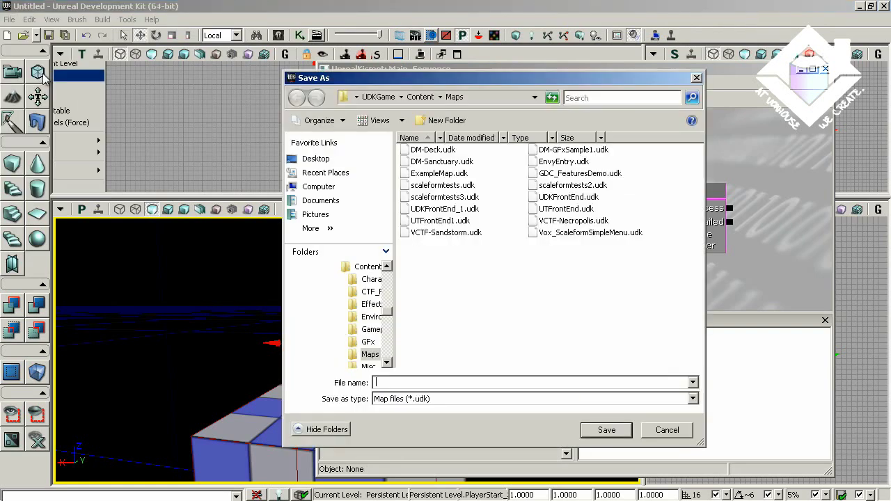
double_click(553, 234)
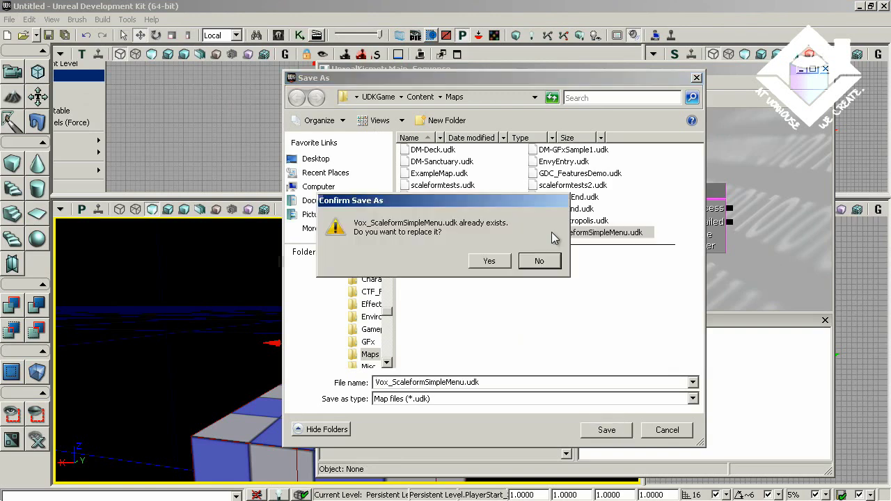
click(493, 260)
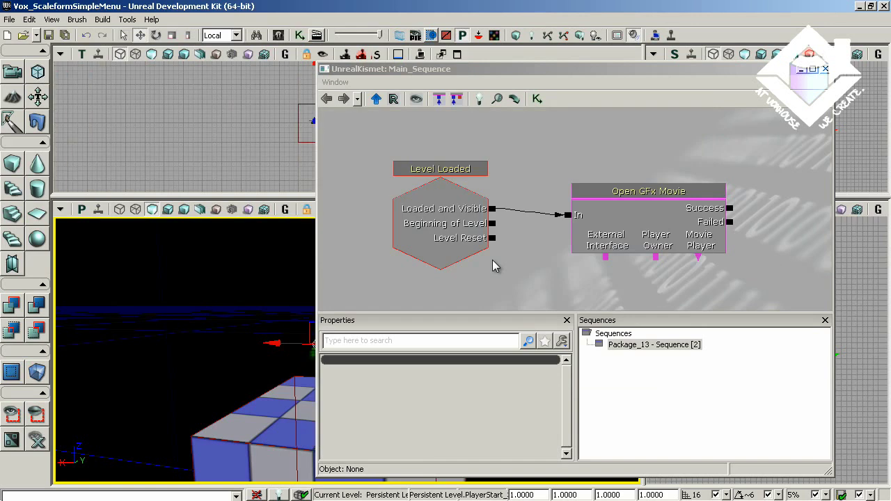
key(alt+Tab)
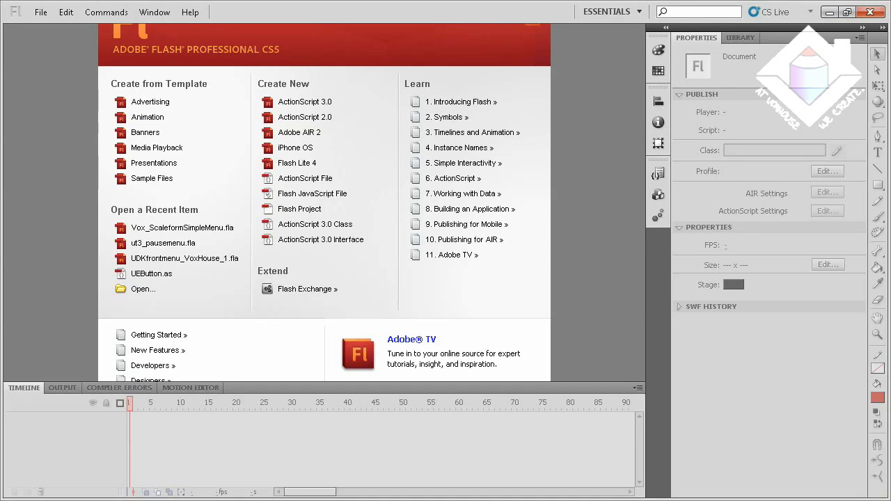
Step: Create a new ActionScript 2.0 document and set its stage colour to black (#000000)
click(309, 120)
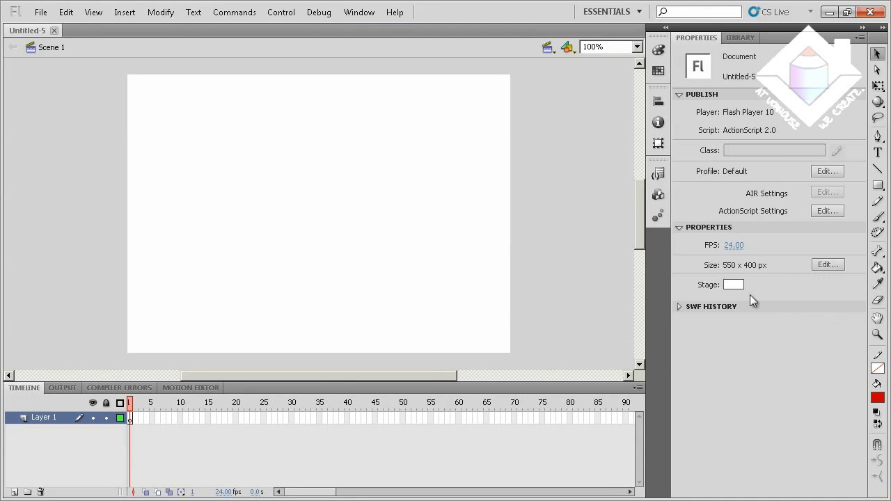
click(734, 285)
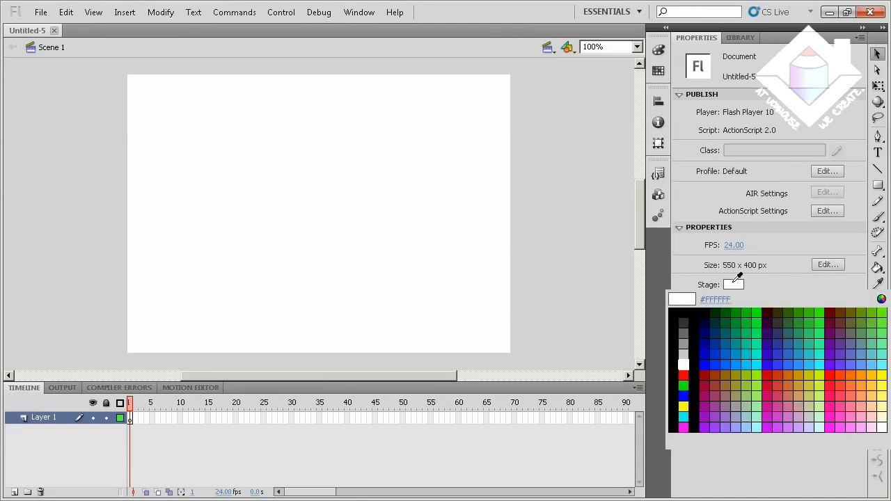
click(684, 314)
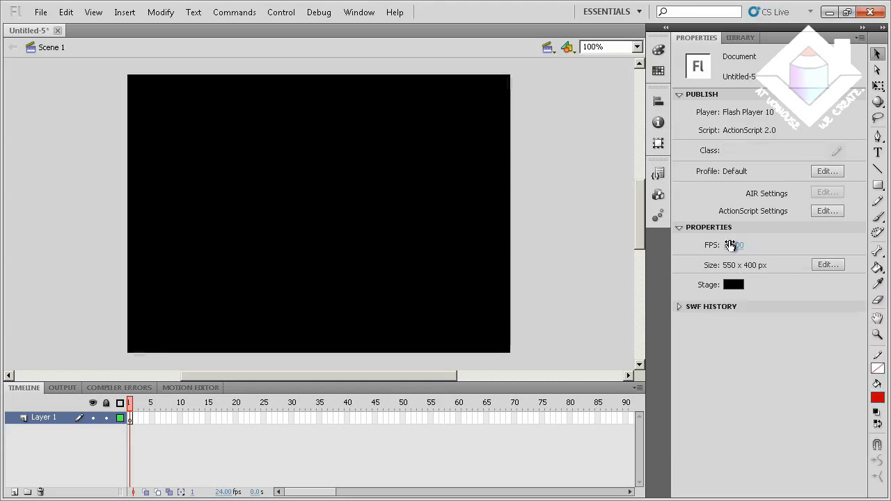
Step: Set the document size to 1920 × 1080 pixels
click(824, 269)
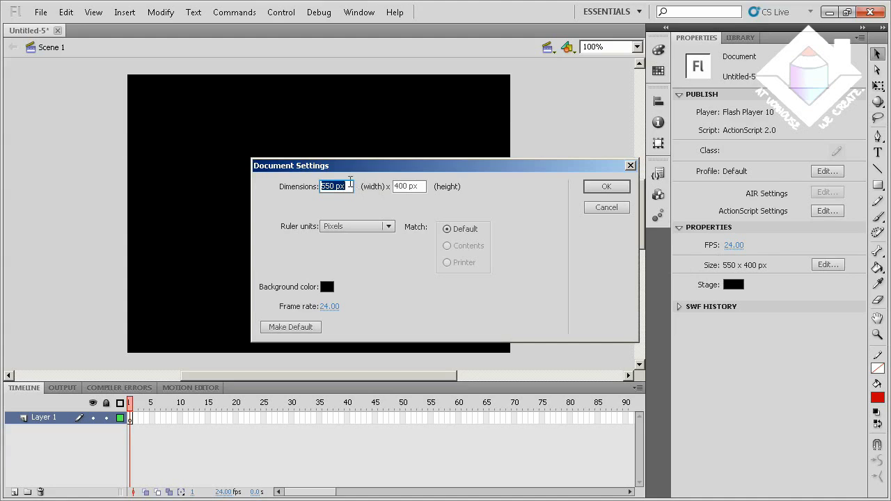
click(348, 185)
drag(348, 186, 299, 183)
text(1920)
key(Tab)
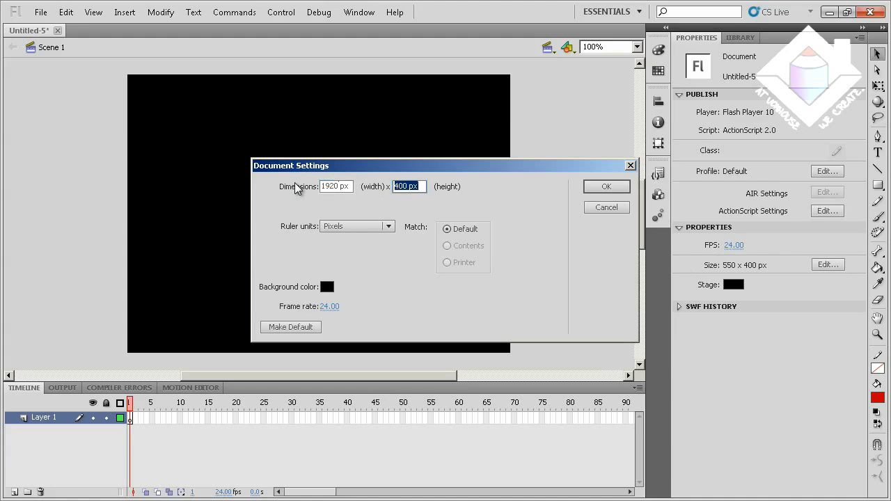
text(1080)
click(614, 188)
Step: Zoom the stage view to 35%
click(601, 47)
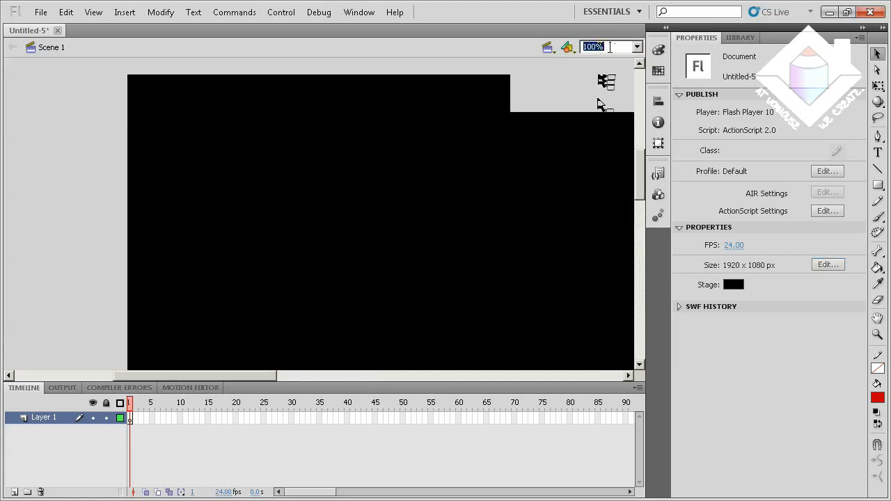
text(35)
key(Return)
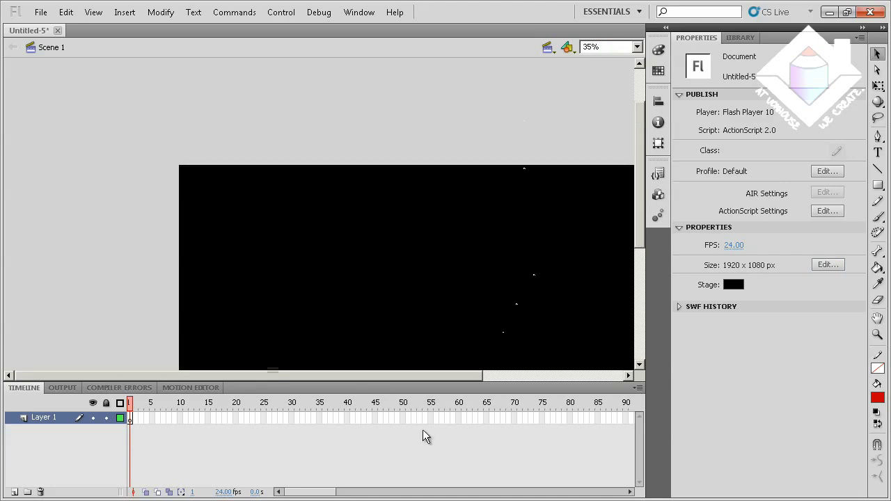
Step: Change the document frame rate from 24 to 30 fps in Properties
drag(377, 379, 424, 382)
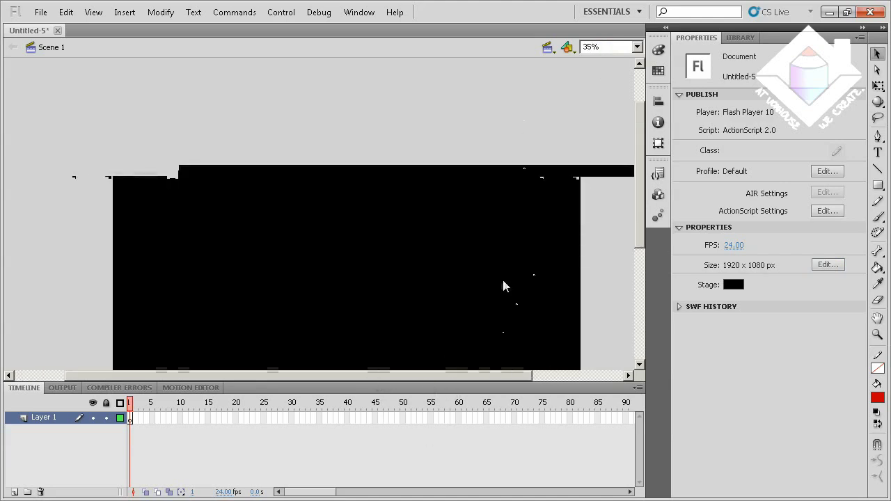
scroll(636, 248, down, 3)
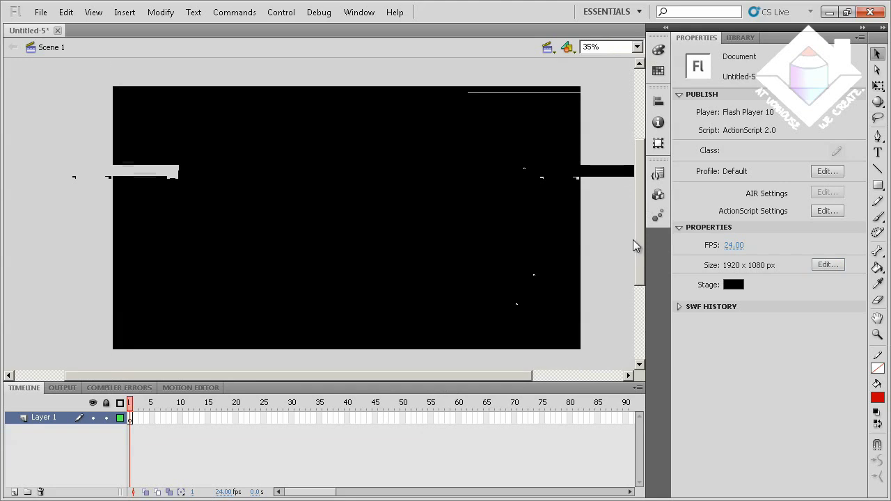
click(734, 245)
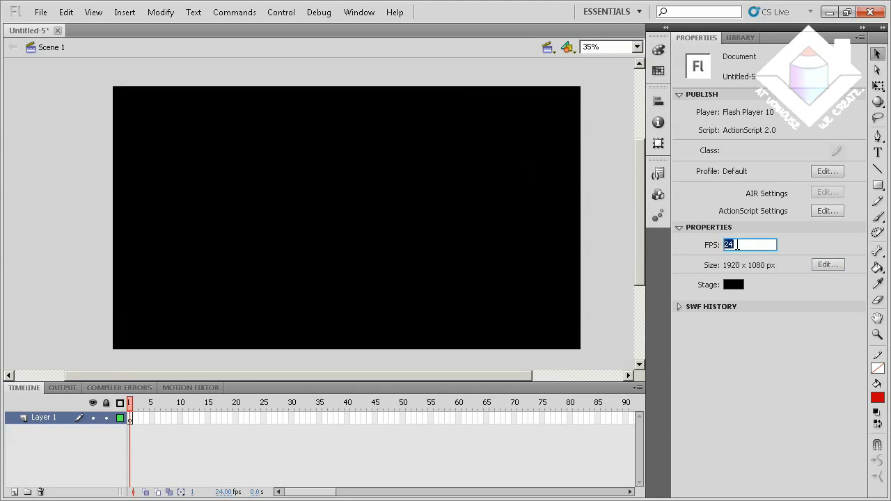
text(30)
key(Return)
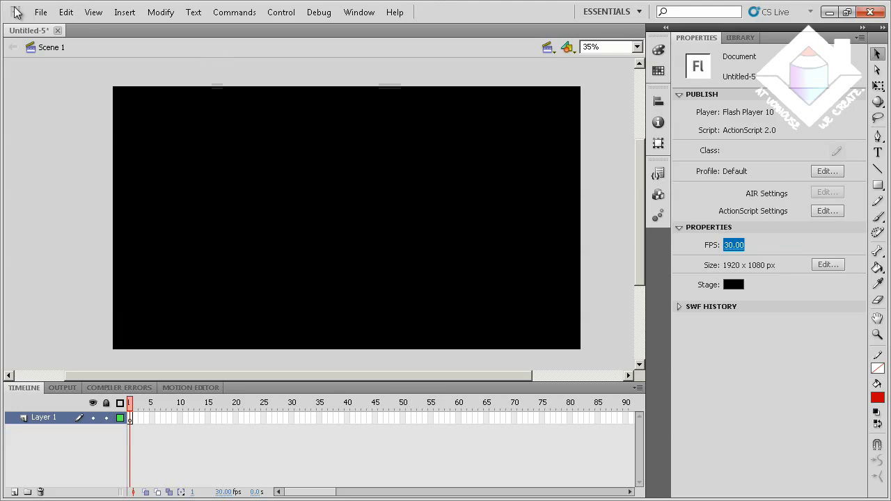
click(40, 13)
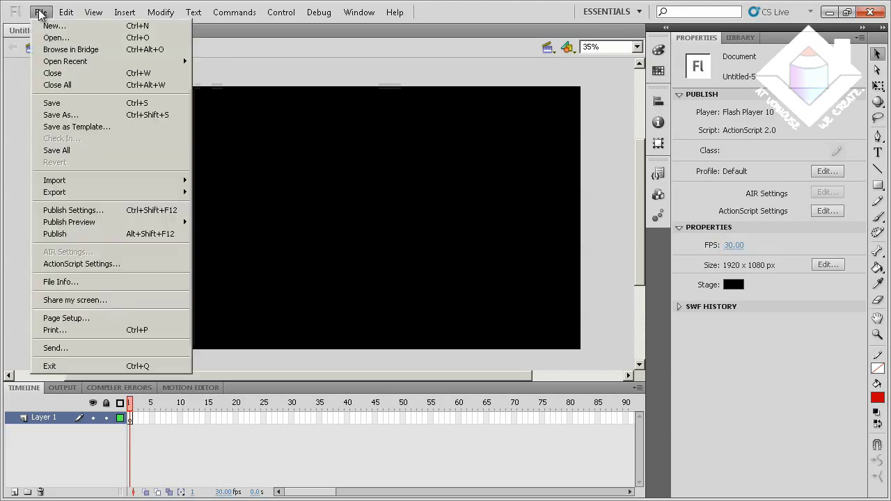
Step: In Publish Settings' Flash tab, set the target player to Flash Player 8
click(91, 210)
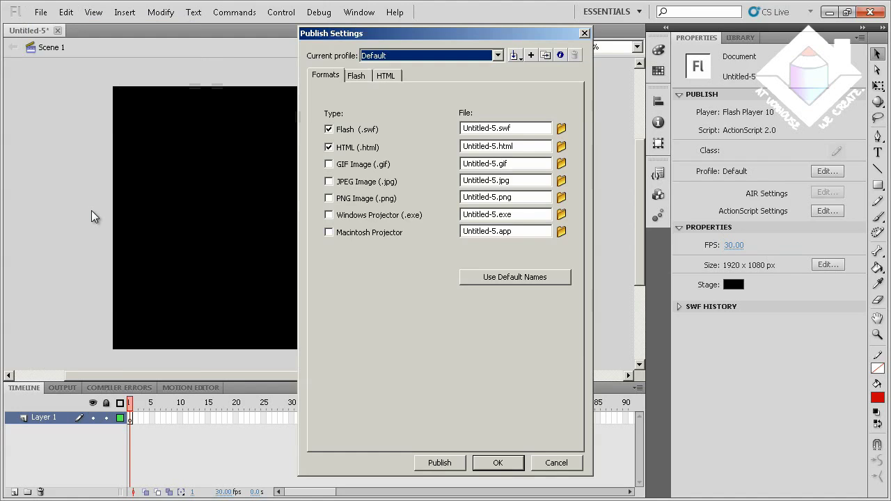
click(356, 76)
click(420, 97)
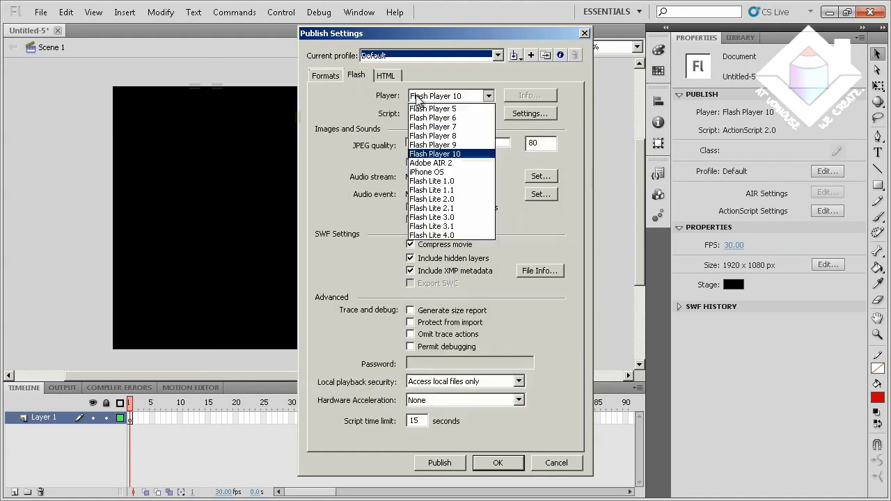
click(431, 136)
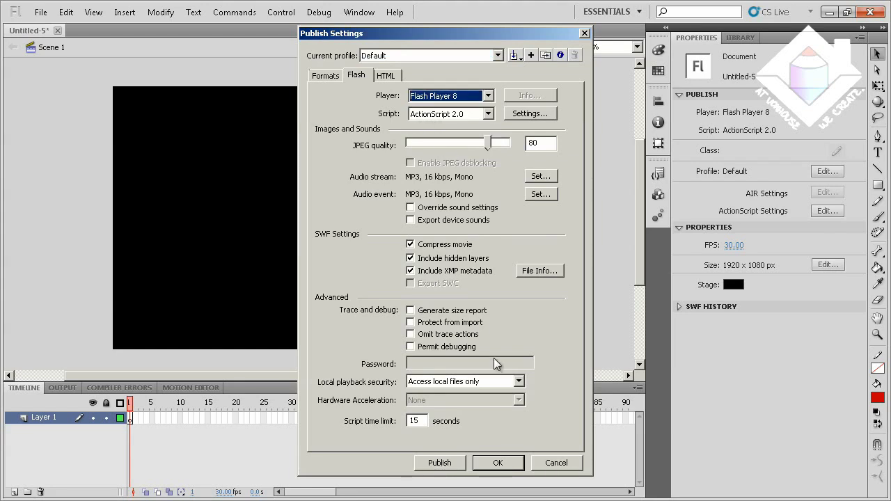
click(496, 463)
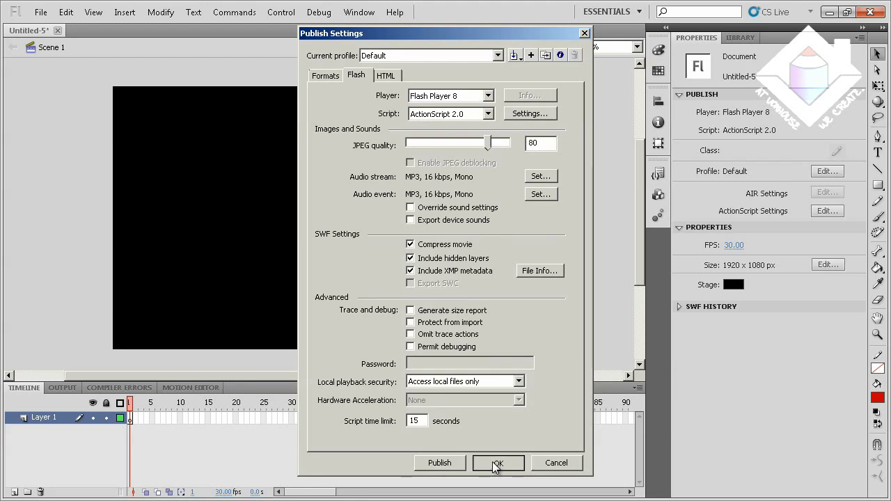